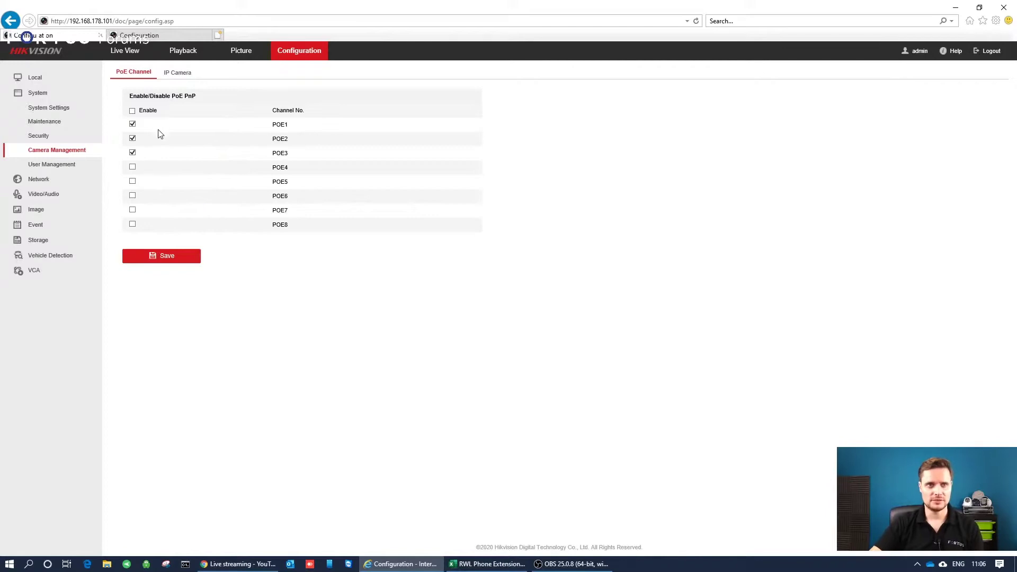
Compare the IP camera lists and PoE channel settings of the recorders at 192.168.178.101 and 192.168.178.102.
click(180, 74)
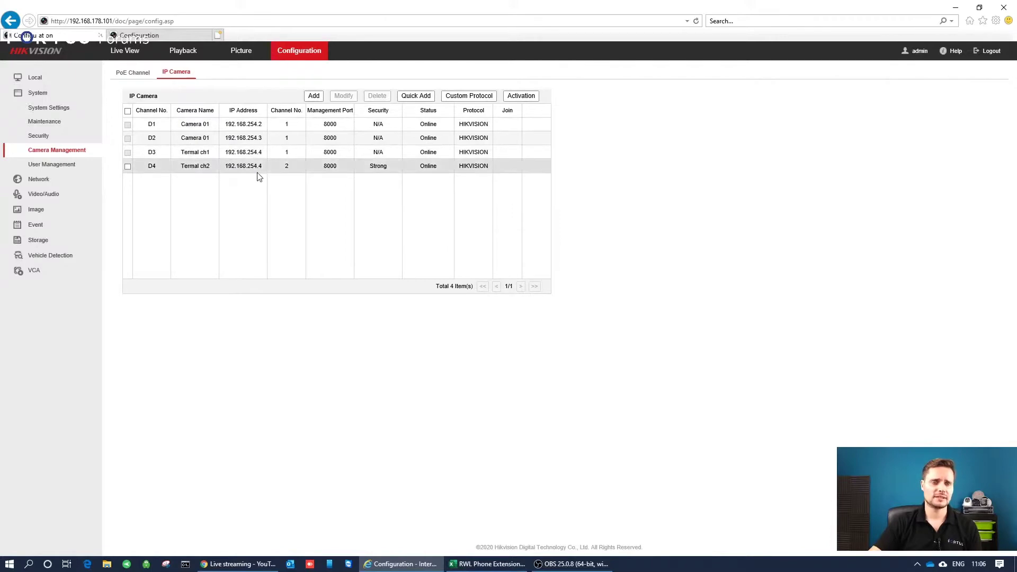
click(148, 36)
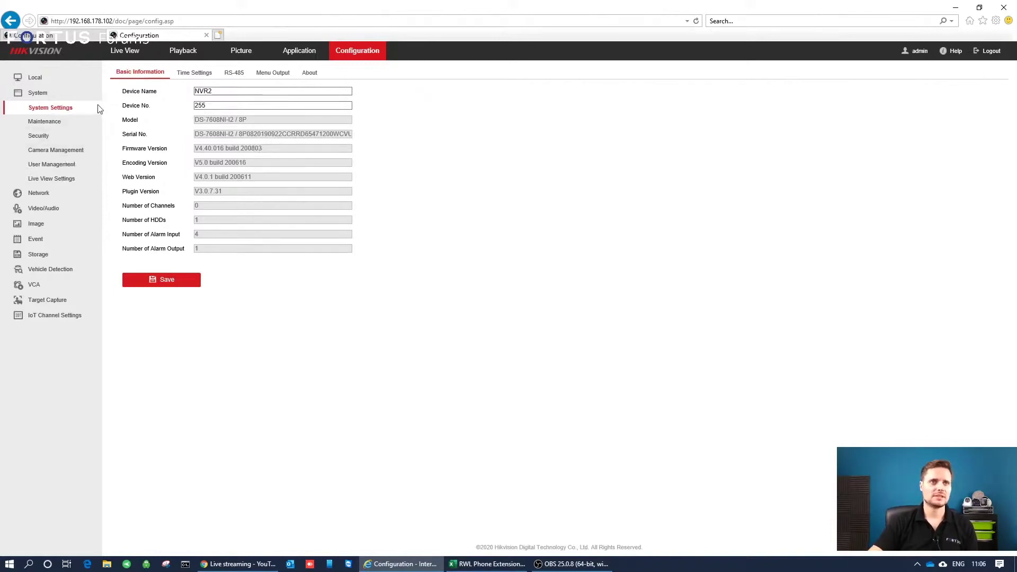
click(77, 152)
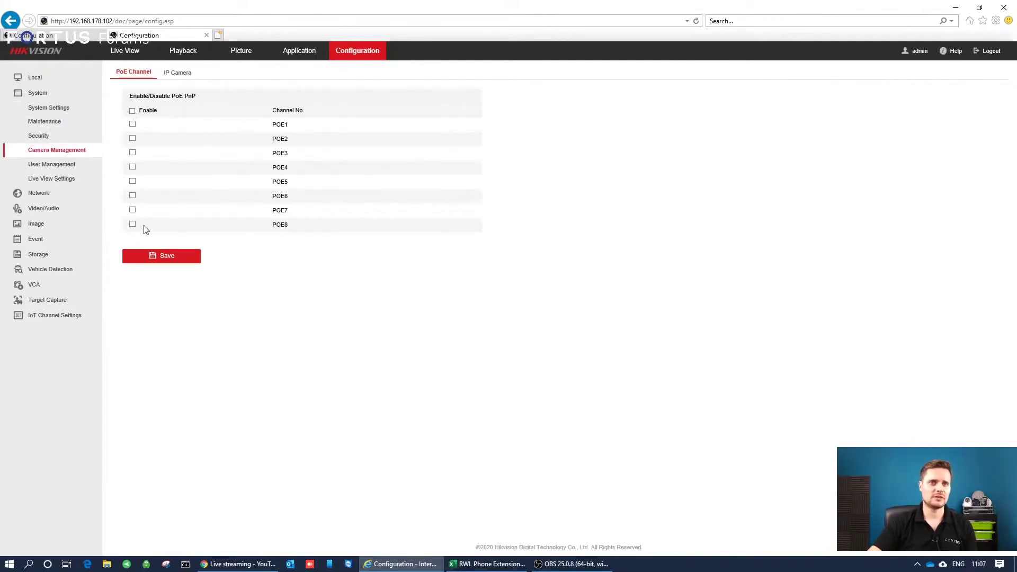
click(177, 75)
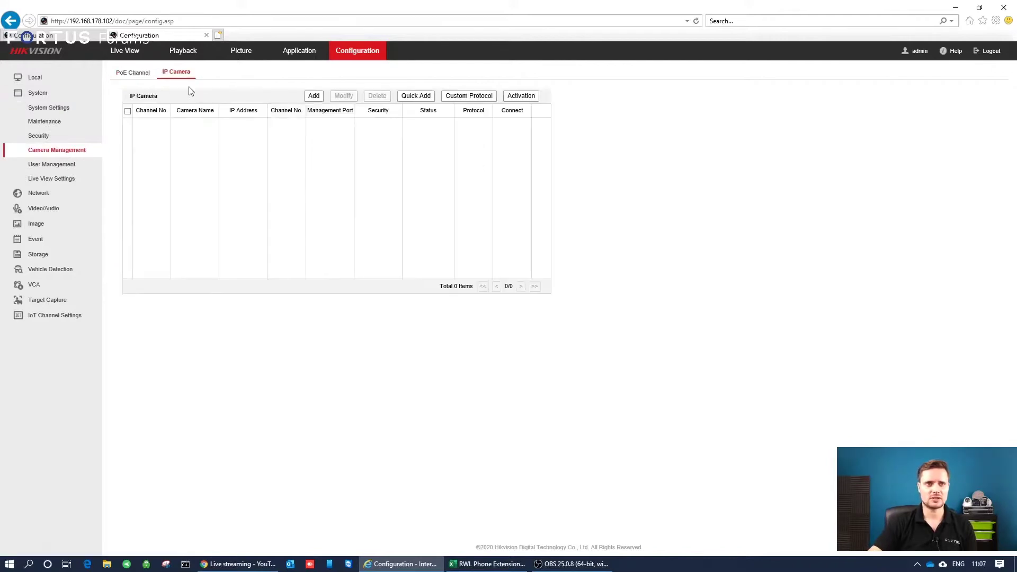
click(130, 76)
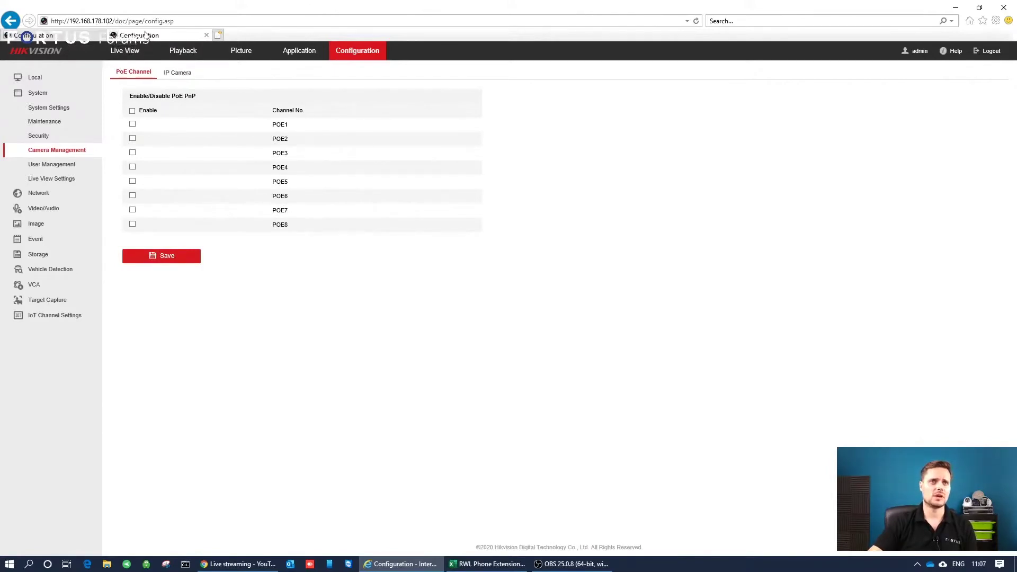
click(64, 35)
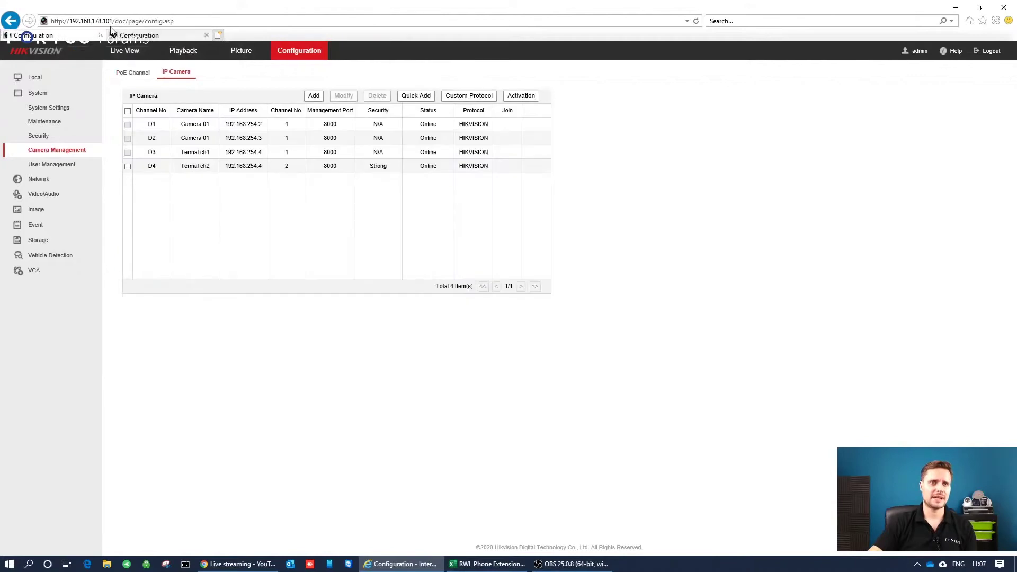
click(165, 36)
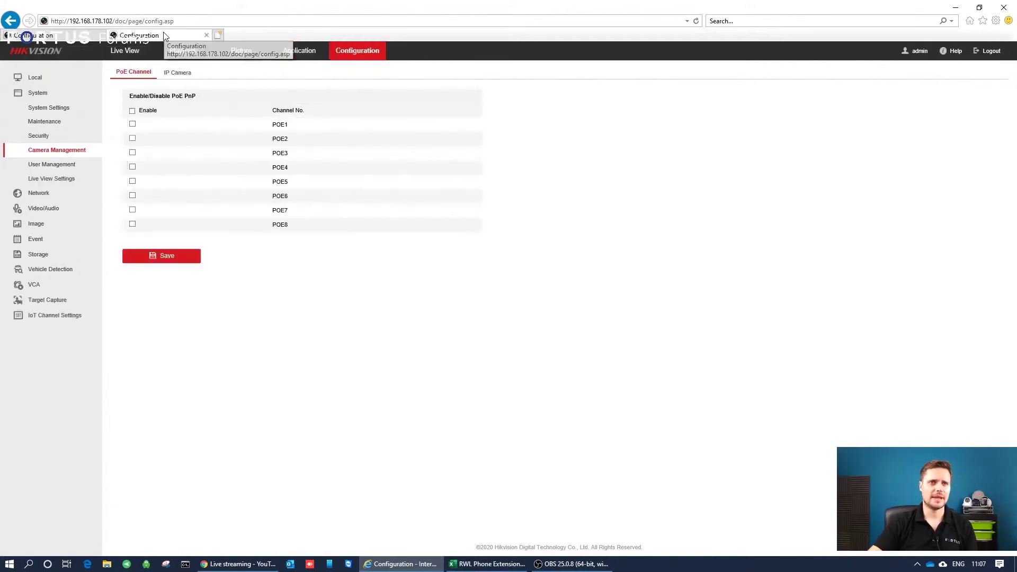
On the recorder at 192.168.178.102, add an IP camera device with address 192.168.178.101, entering and confirming its password.
click(191, 72)
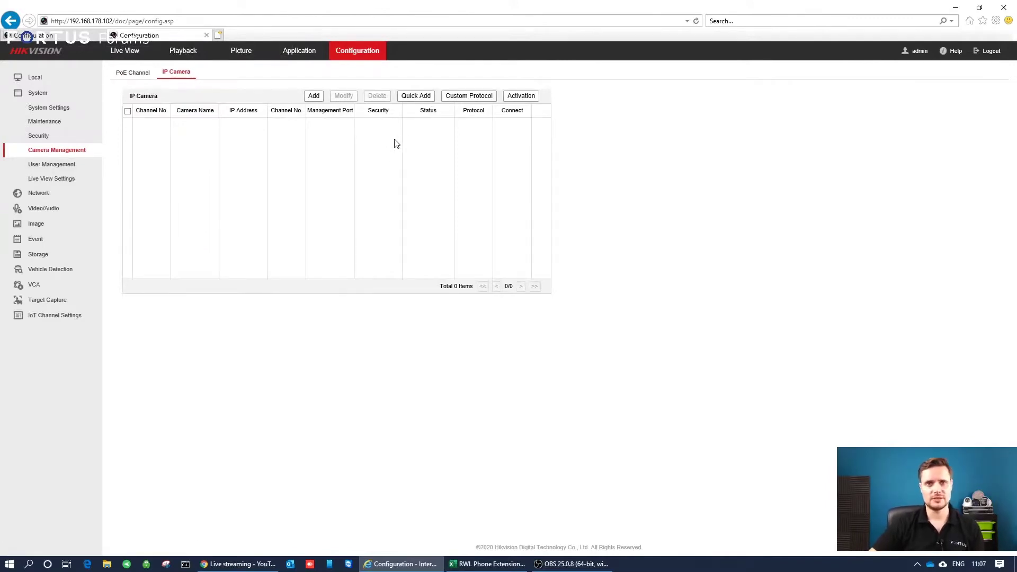
click(313, 96)
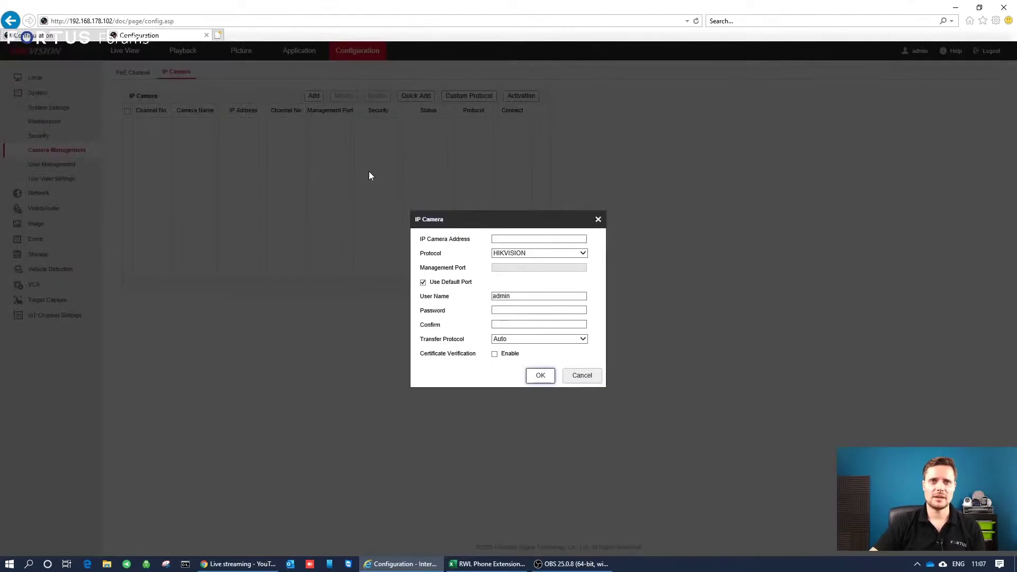
click(559, 238)
text(192.168.17)
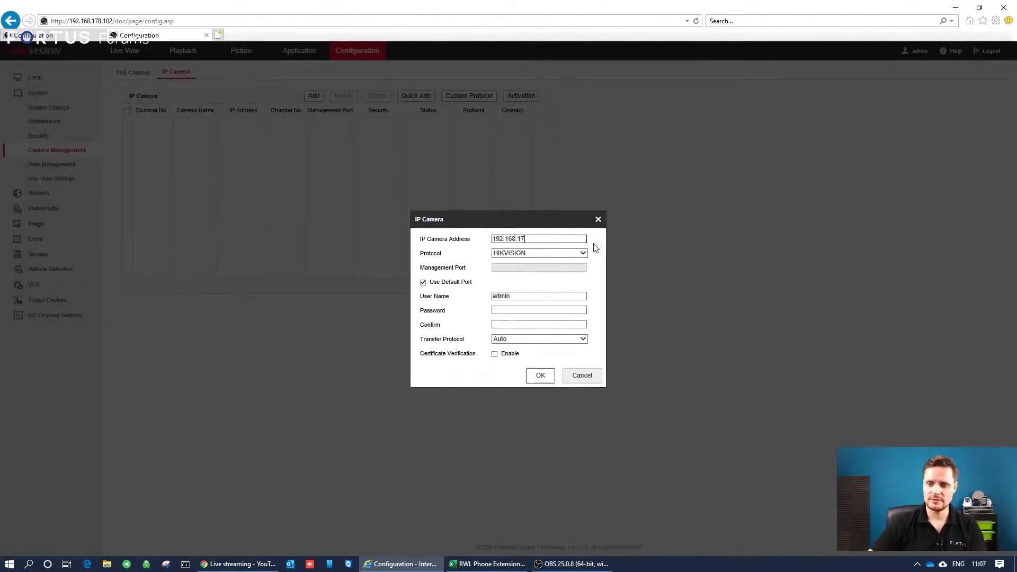
text(8.101)
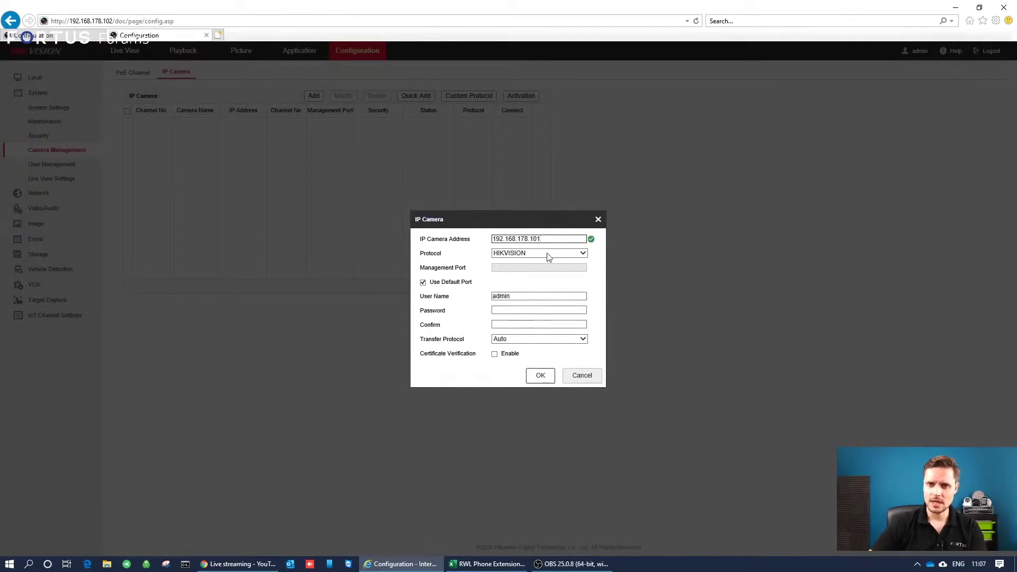
click(521, 311)
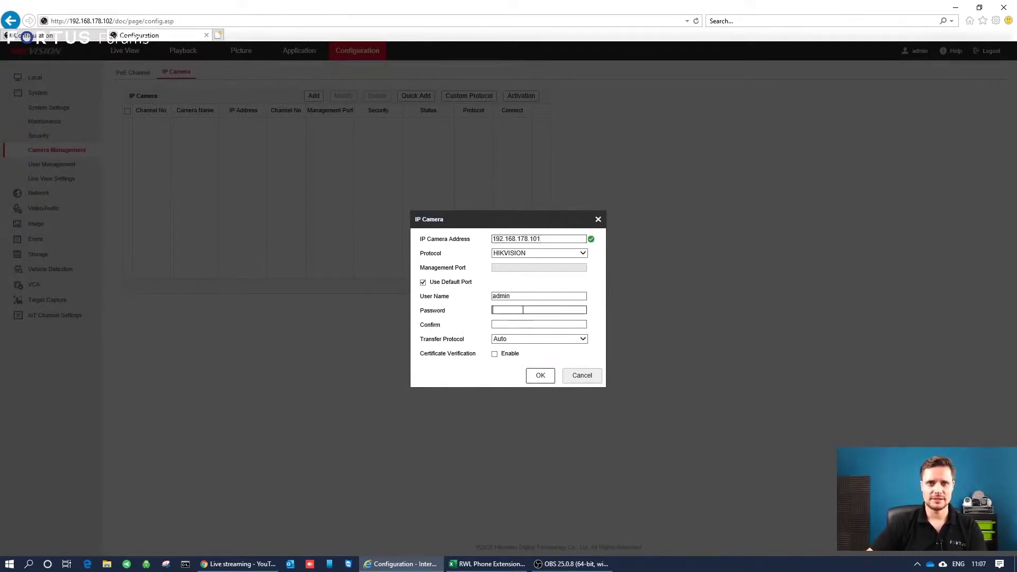
text(********)
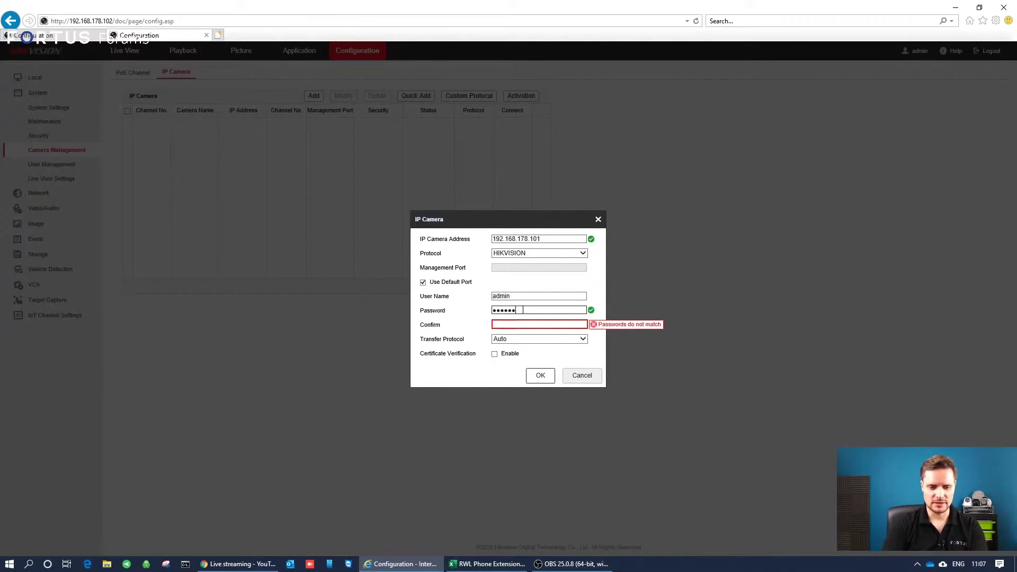
text(********)
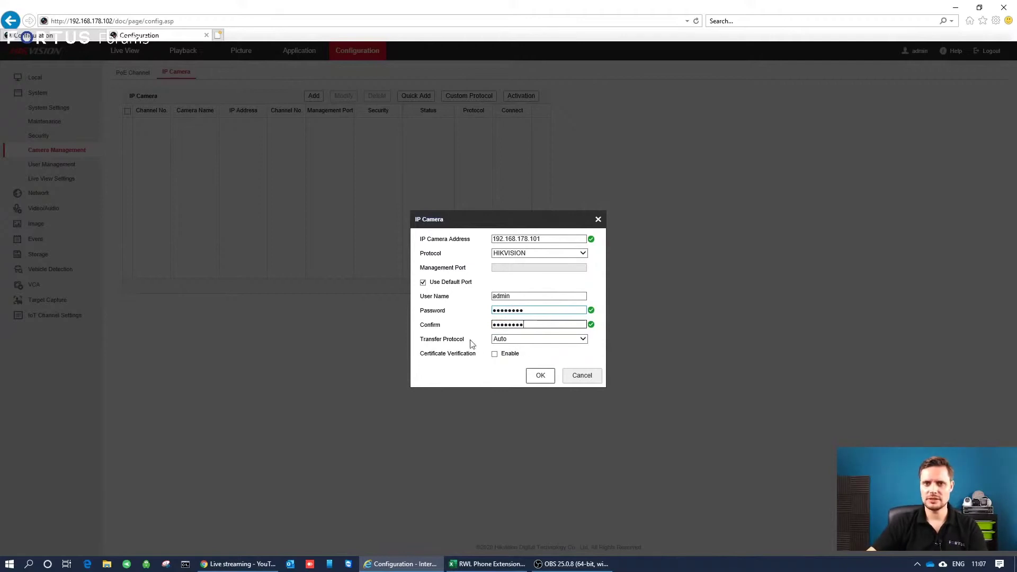
click(540, 376)
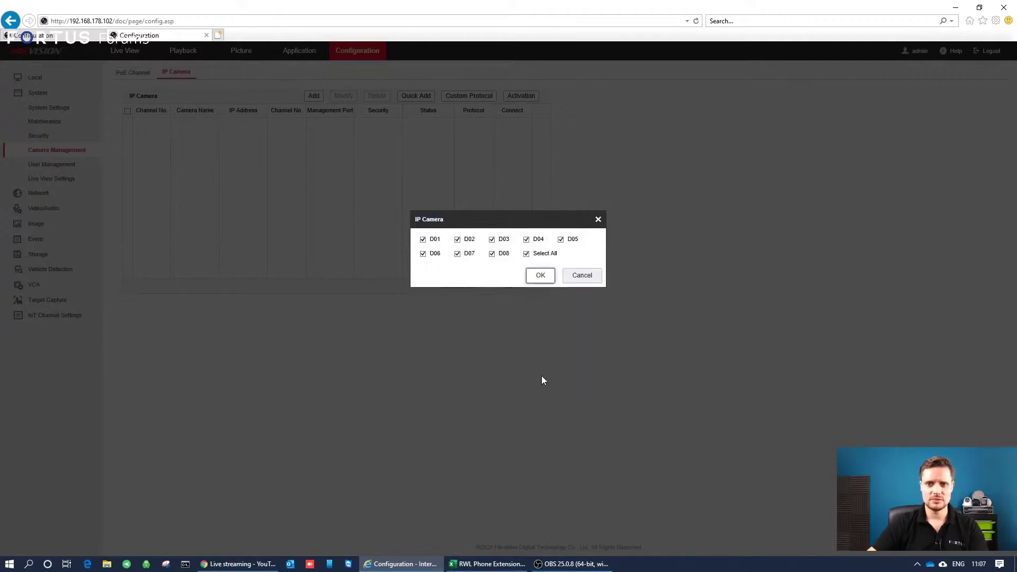
Limit the channels to import to D01, D02, D03 and D04, and confirm the selection.
click(526, 254)
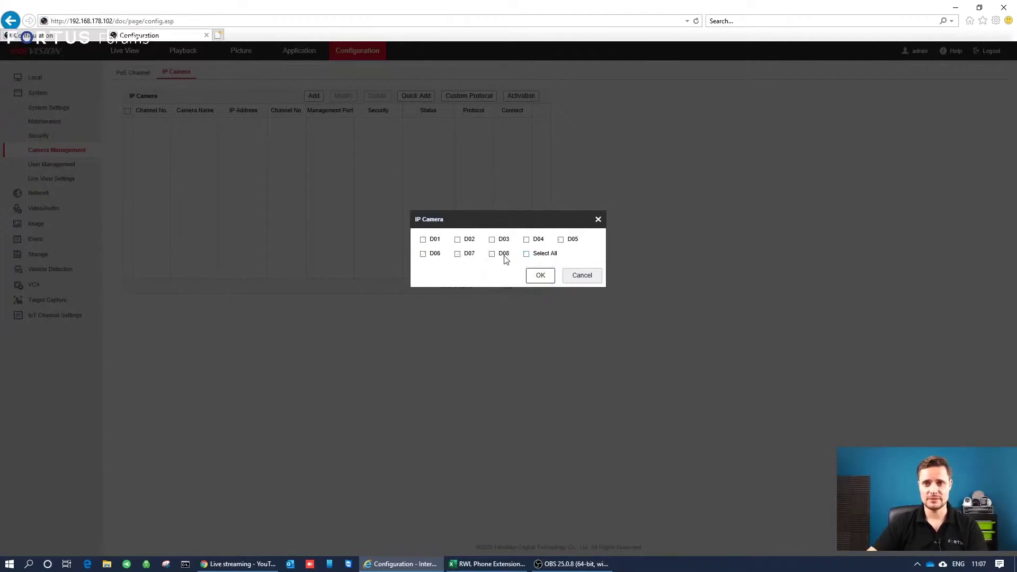
click(423, 239)
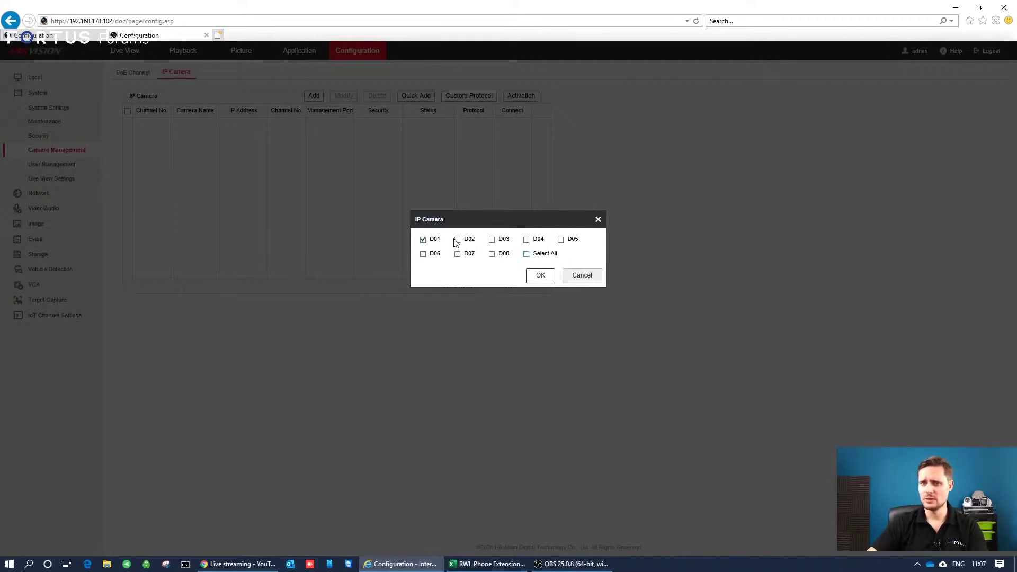
click(458, 240)
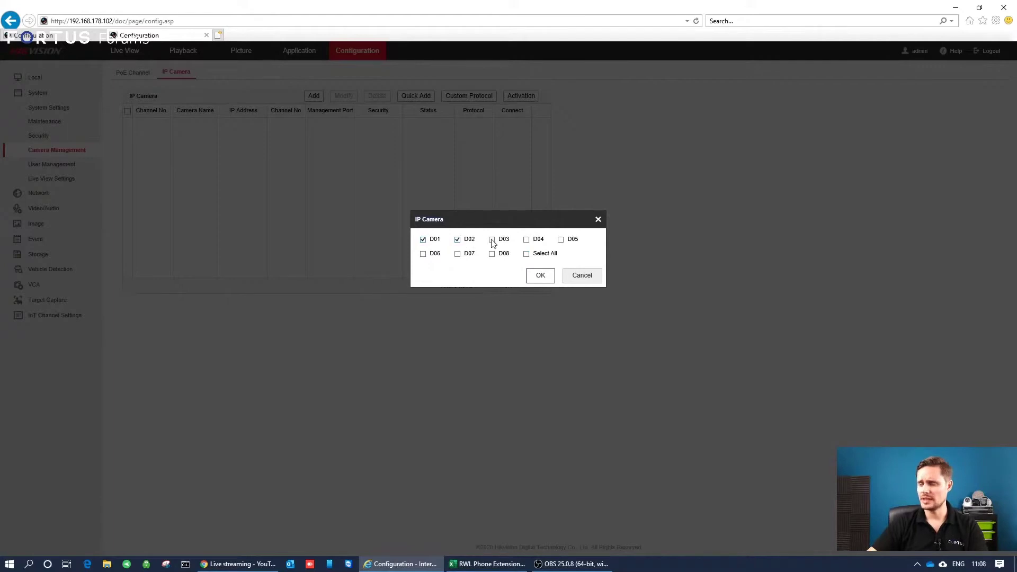
click(492, 240)
click(526, 240)
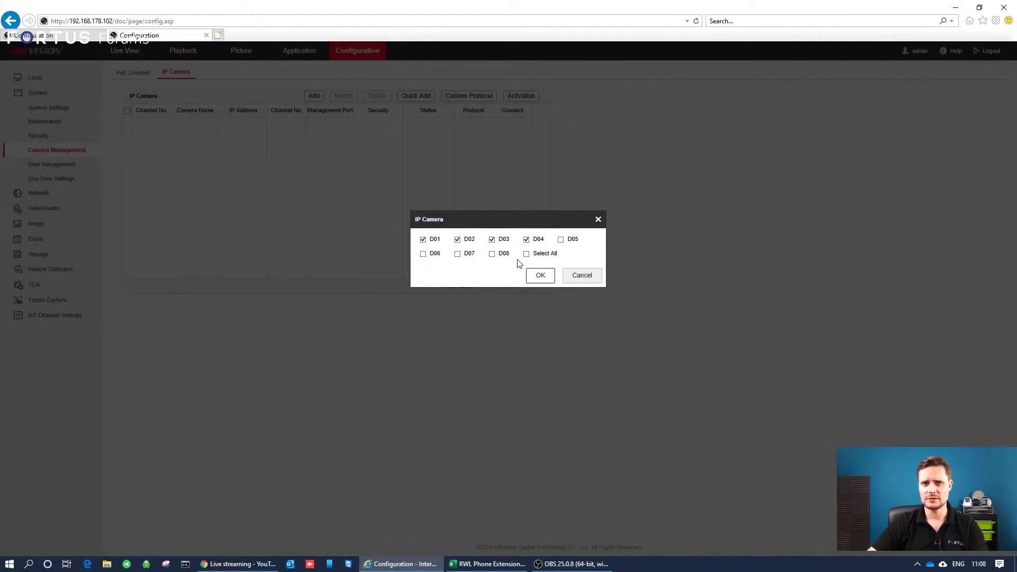
click(541, 277)
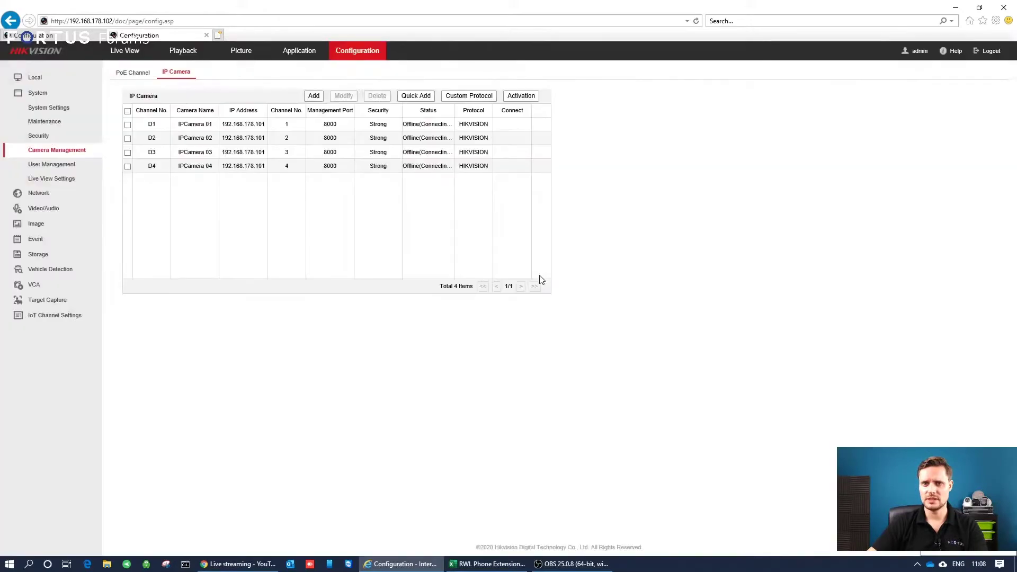
Reload the IP camera list to check the added channels and compare their addresses with the list on the 192.168.178.101 recorder.
click(55, 137)
click(56, 152)
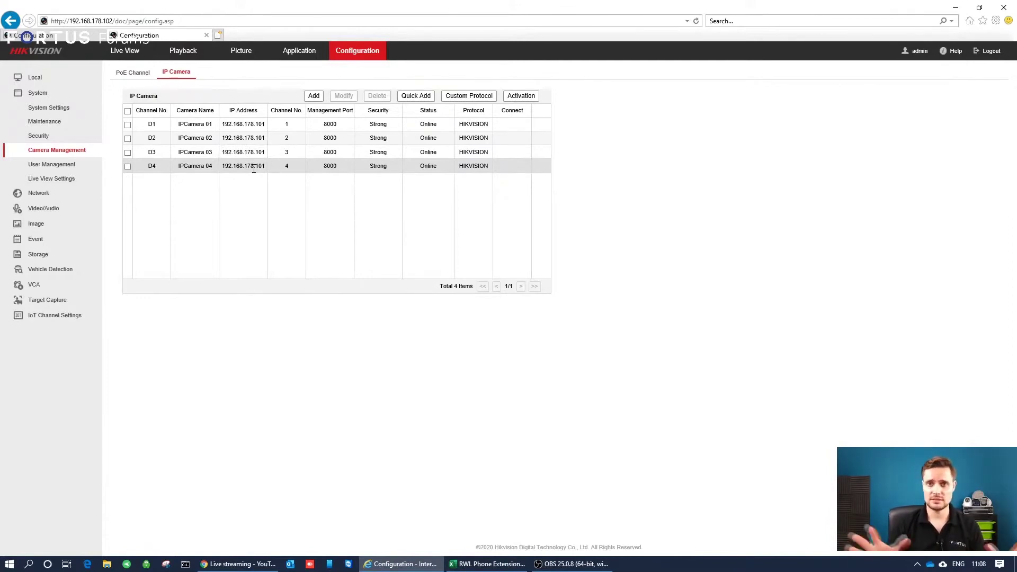
drag(222, 125, 265, 167)
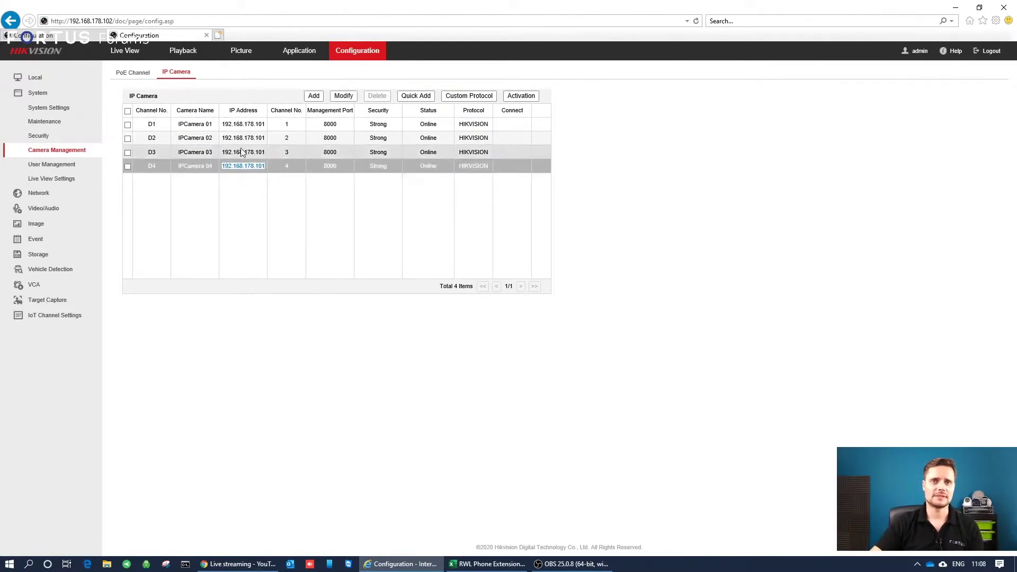
click(45, 35)
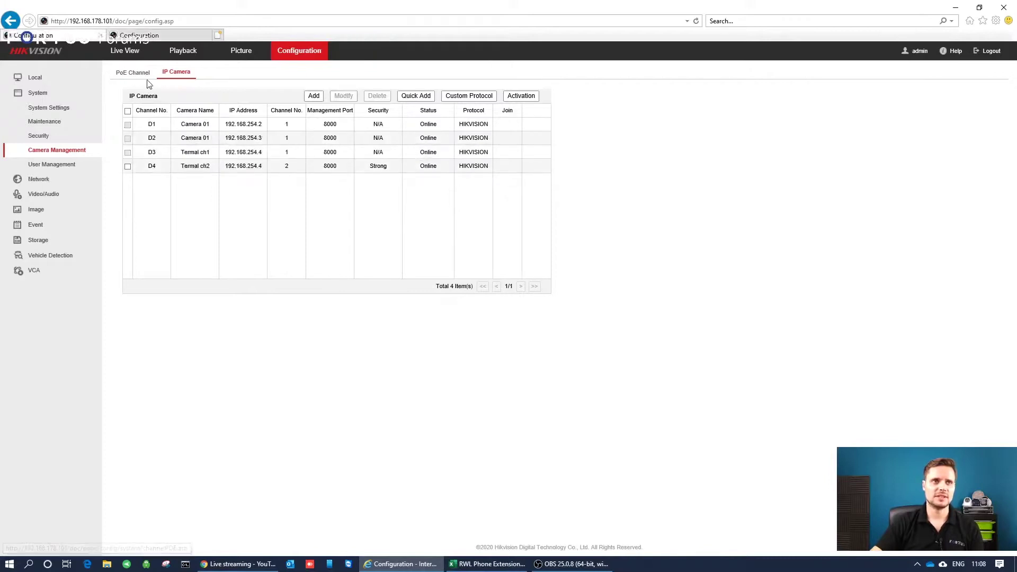
click(139, 35)
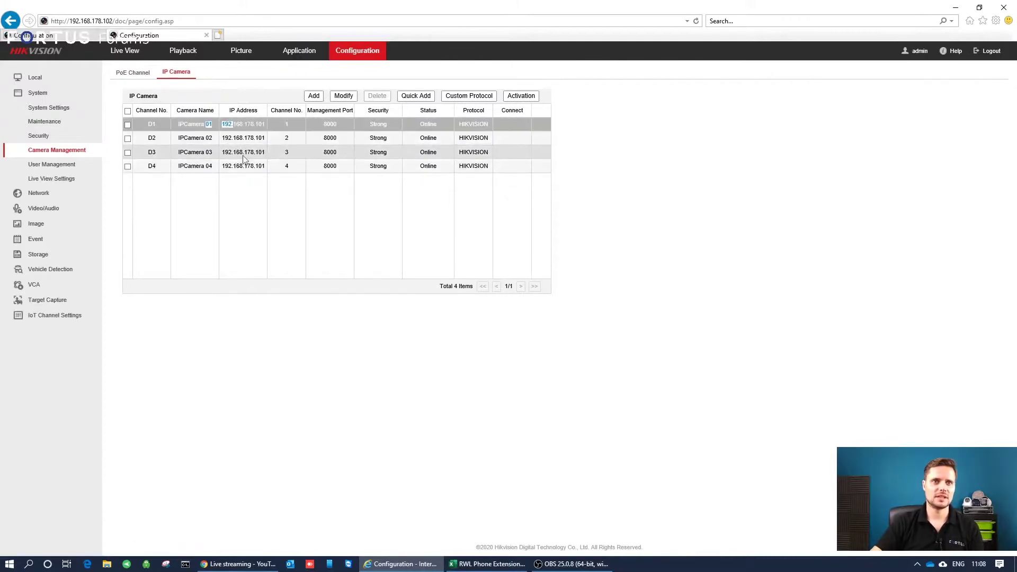
Play all camera channels in the live view of the recorder at 192.168.178.102, and stop the streams.
click(126, 50)
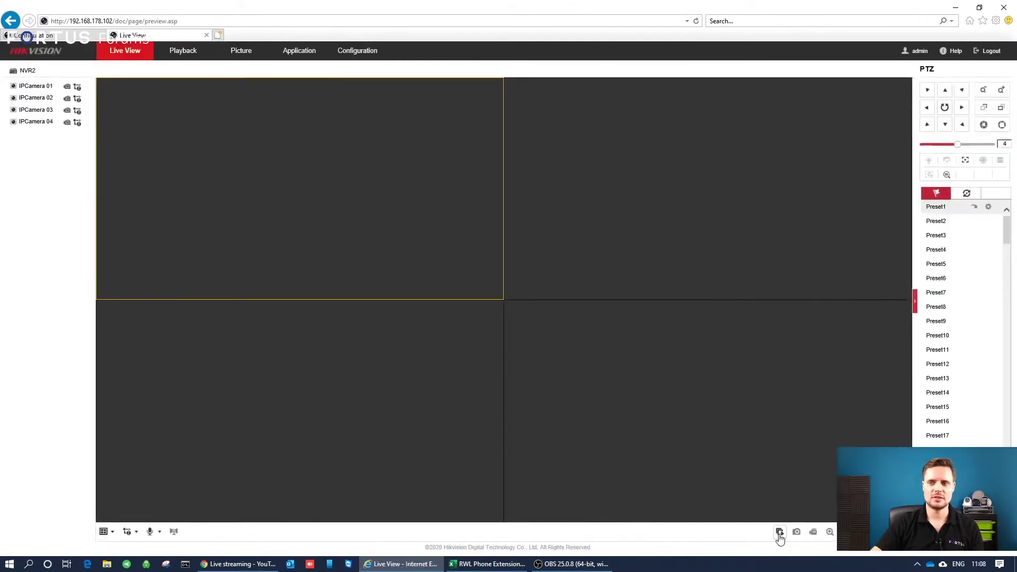
click(779, 532)
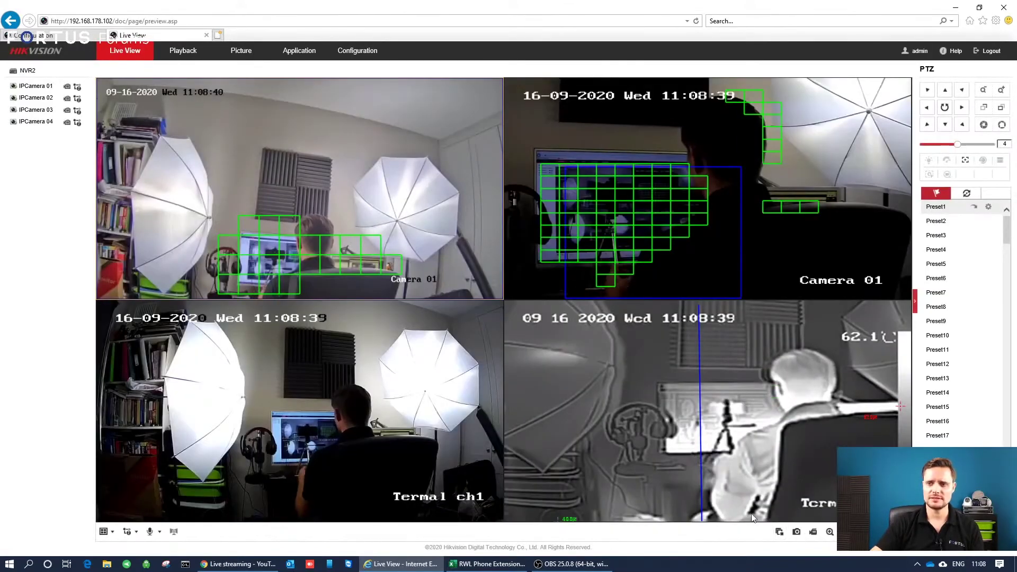
click(779, 532)
Switch back to the configuration of the recorder at 192.168.178.101 and reload its IP camera list.
click(47, 36)
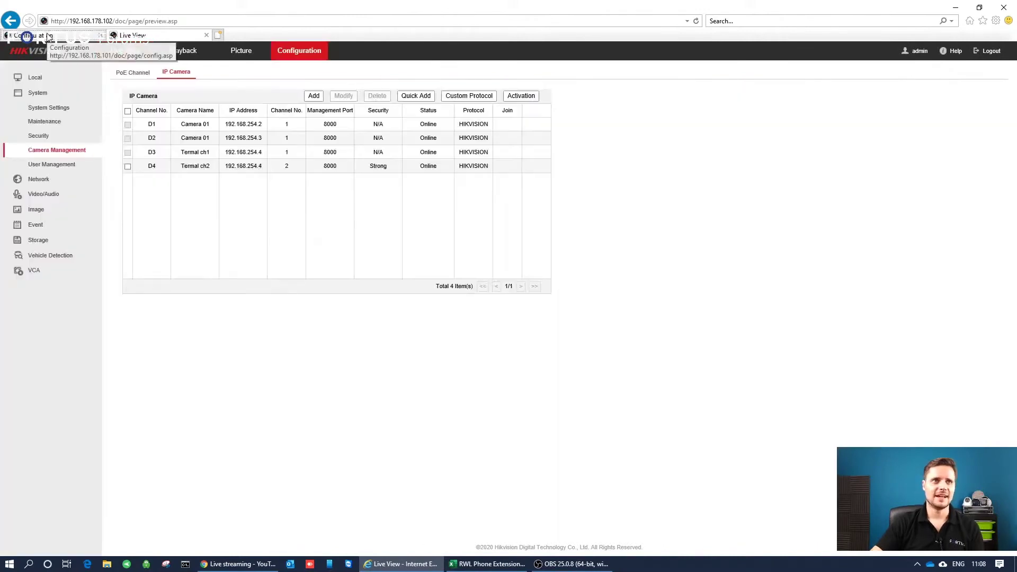
click(48, 122)
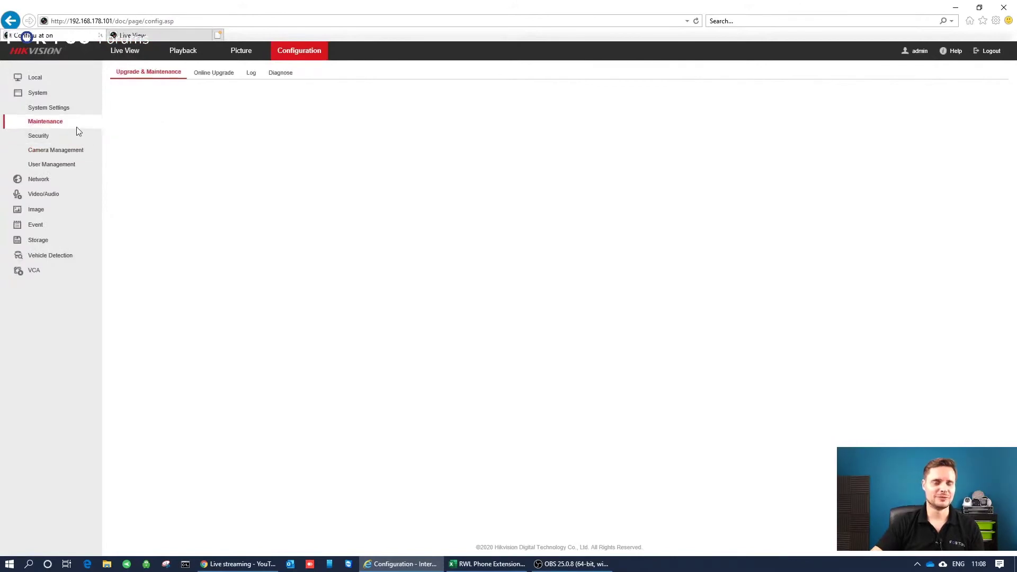
click(56, 150)
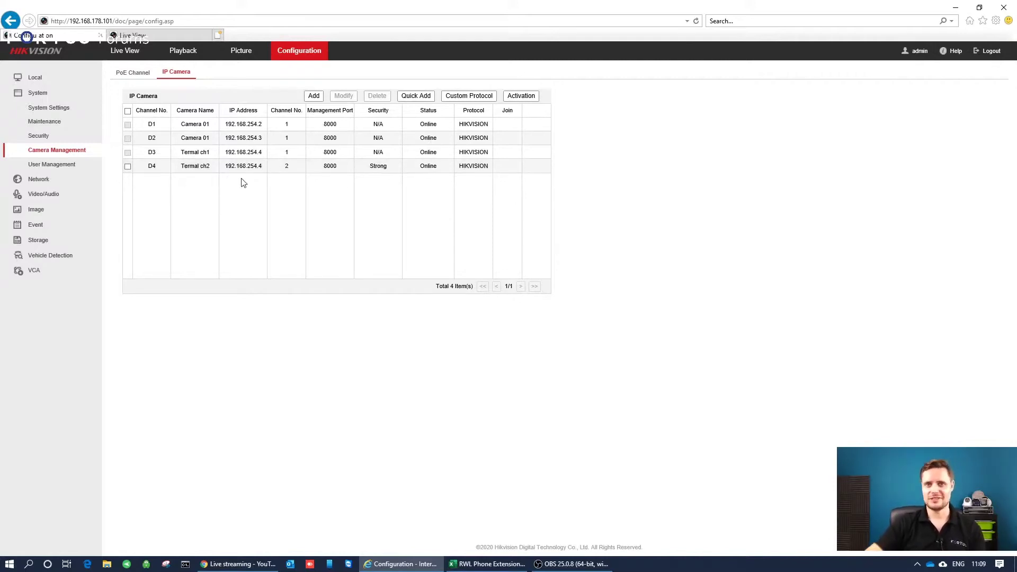
On the recorder at 192.168.178.101, add an IP camera device with address 192.168.178.102, entering and confirming its password.
click(315, 95)
click(520, 255)
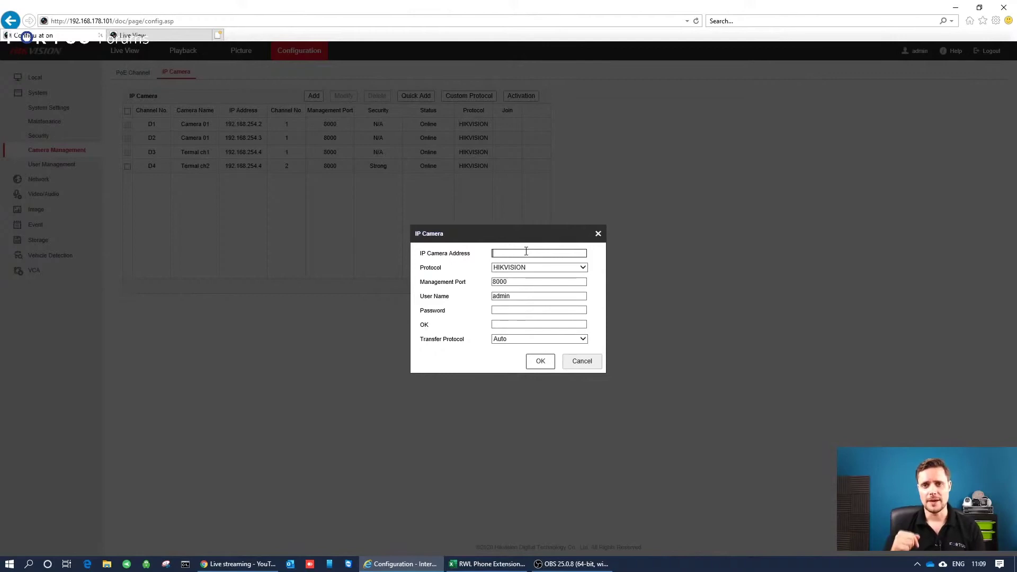
text(192.168)
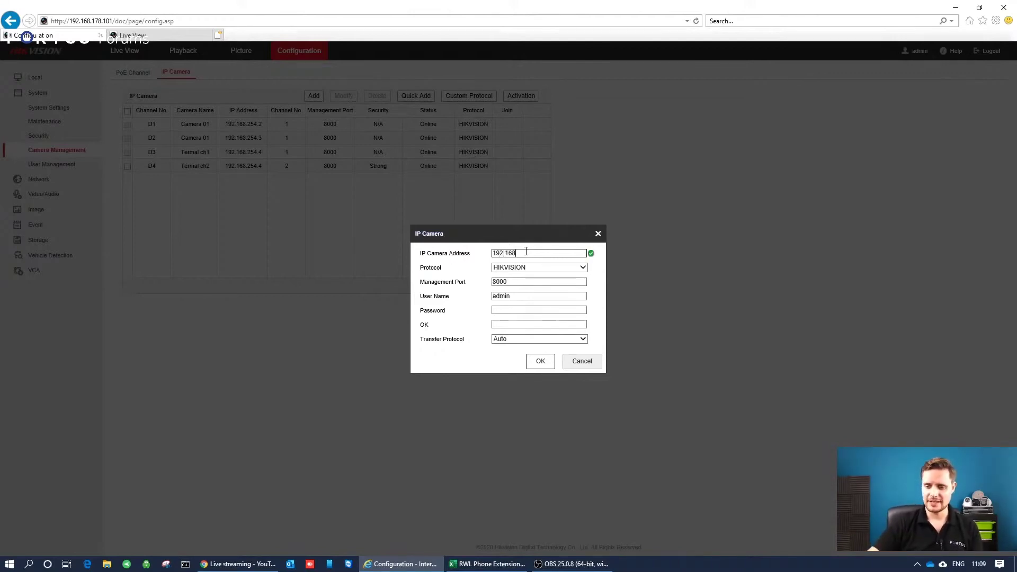
text(.178)
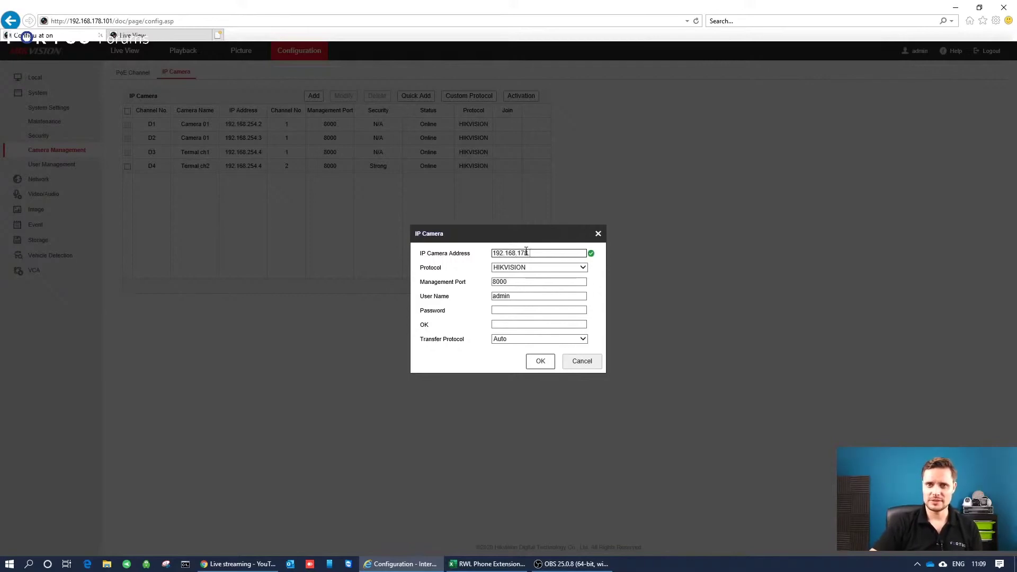
text(.102)
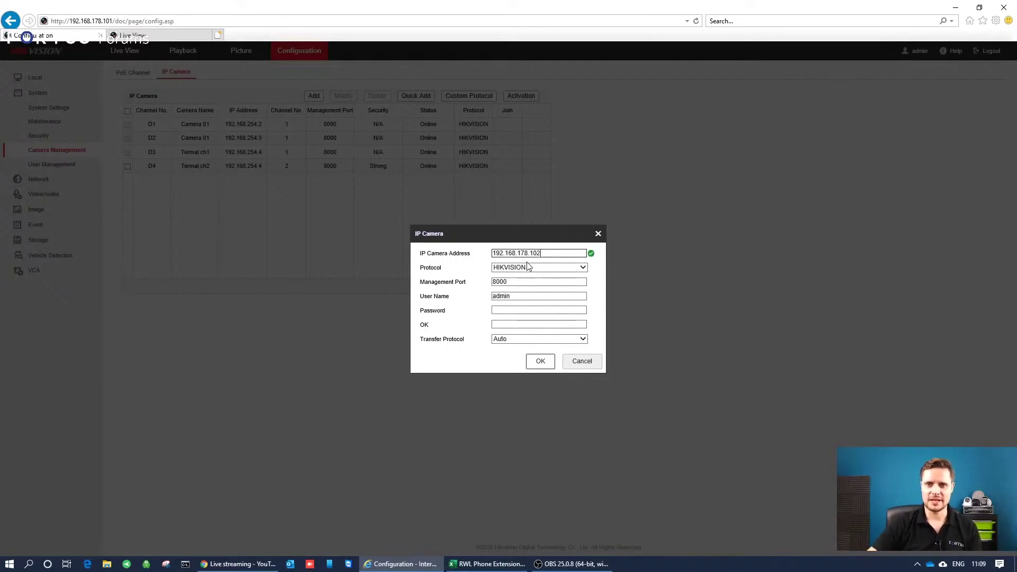
click(510, 310)
text(***)
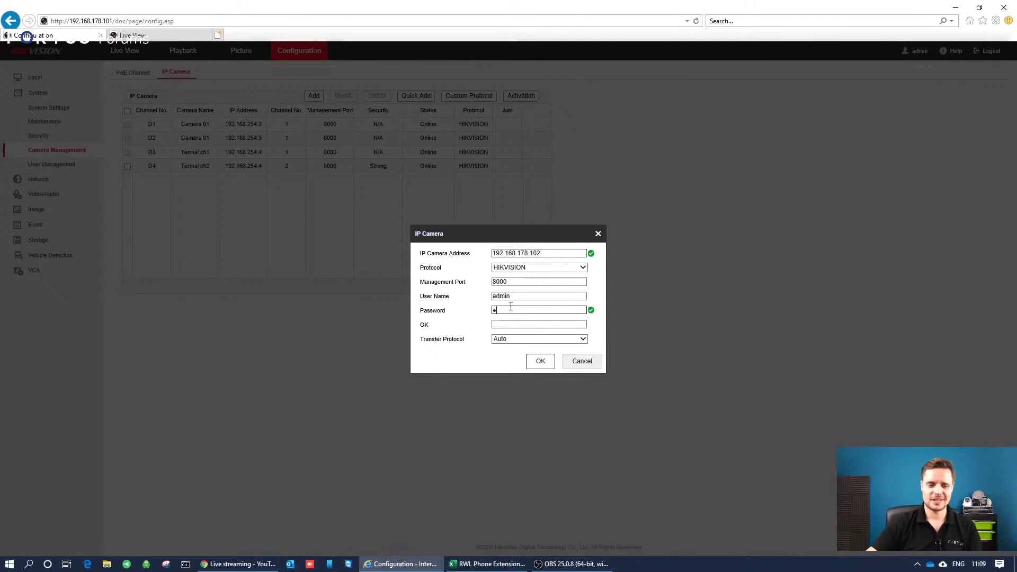
text(*****)
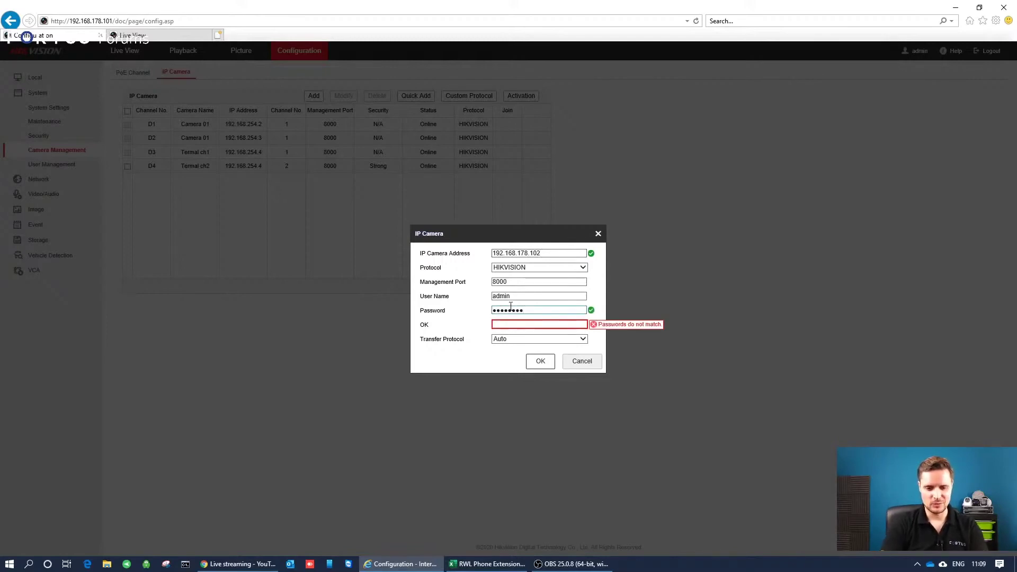
key(Tab)
text(********)
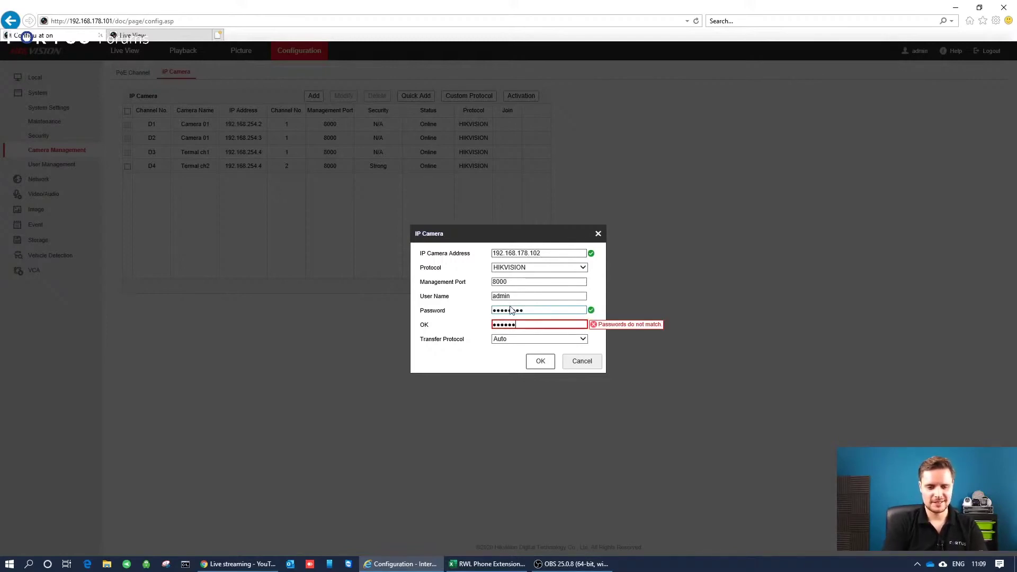
click(539, 361)
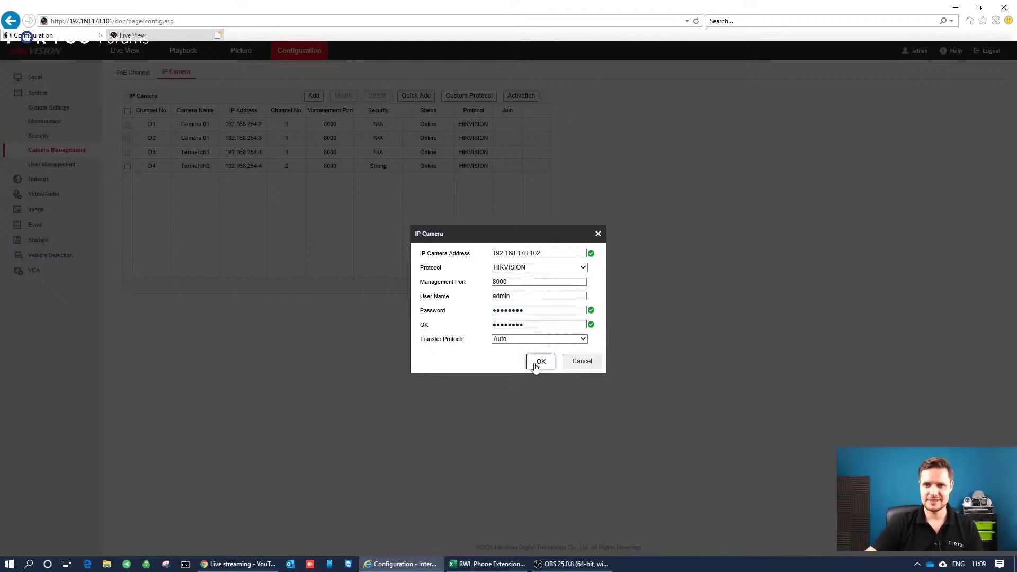
Choose channels D01, D02, D03 and D04 of the 192.168.178.102 recorder for import and confirm the selection.
click(526, 268)
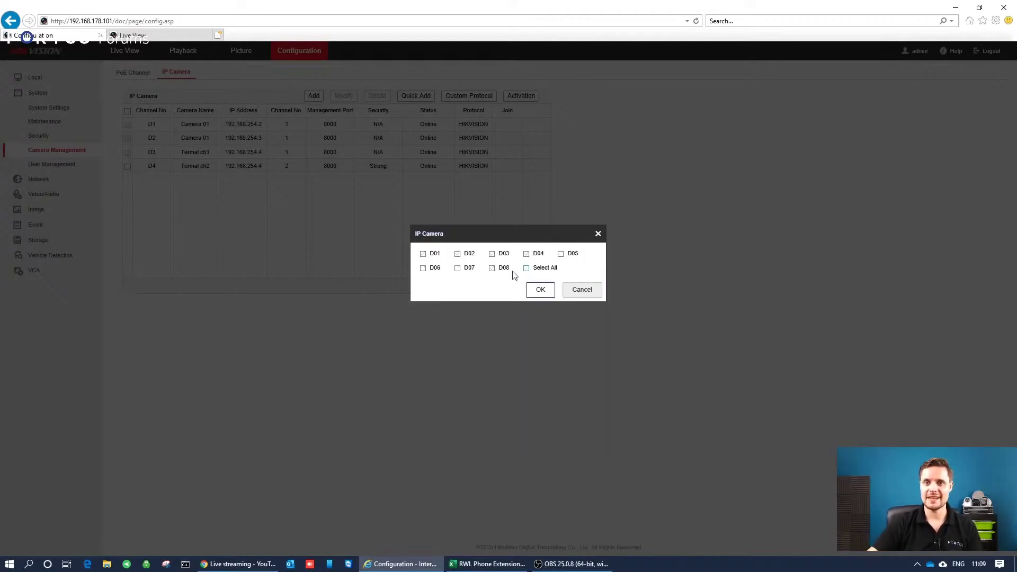
click(423, 255)
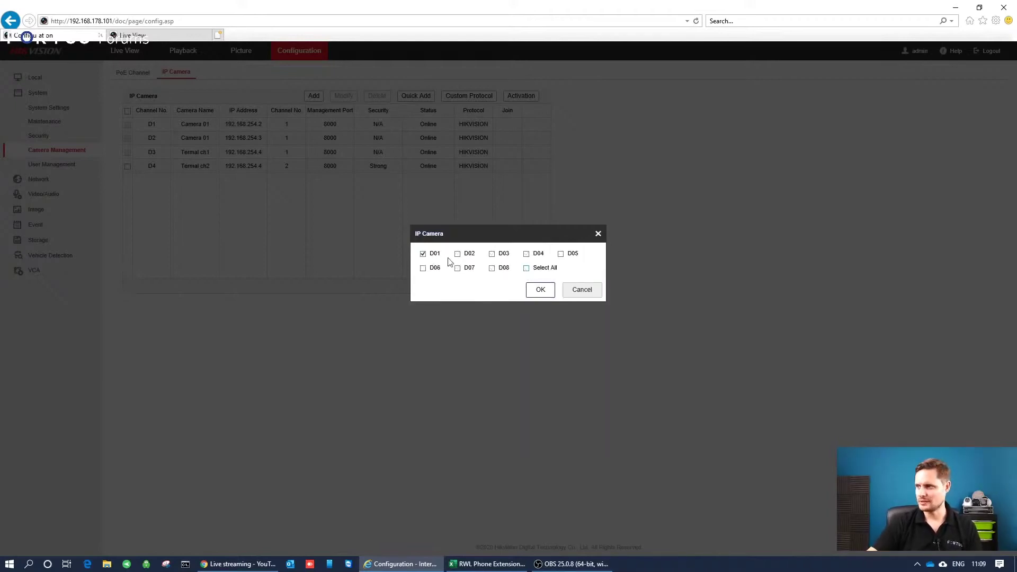
click(458, 254)
click(492, 254)
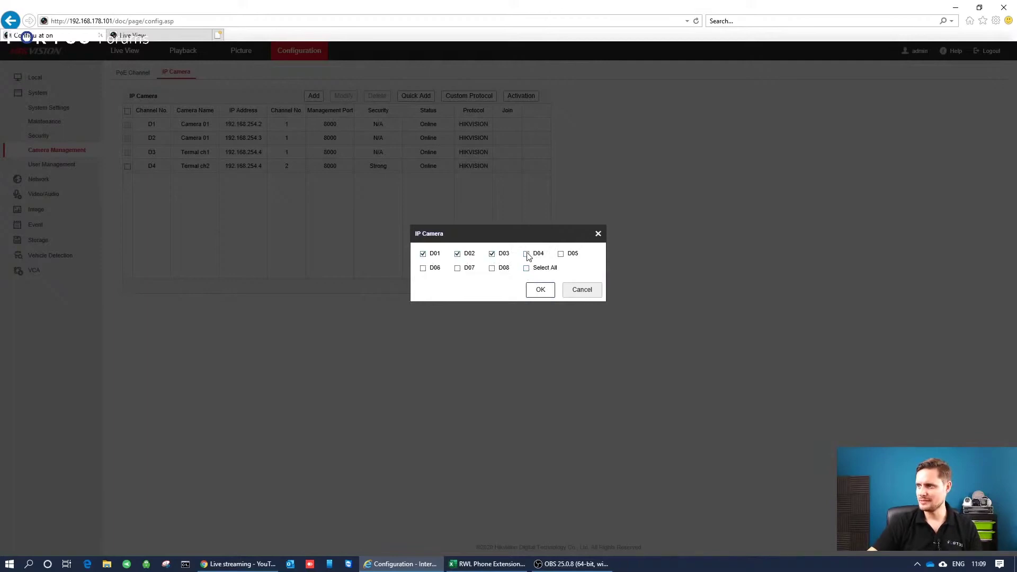
click(527, 254)
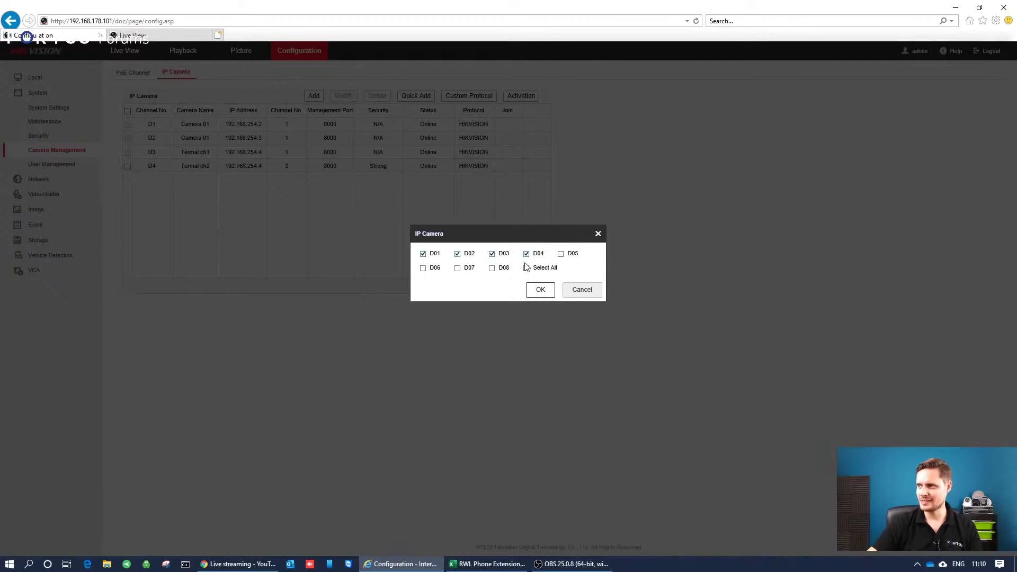
click(539, 289)
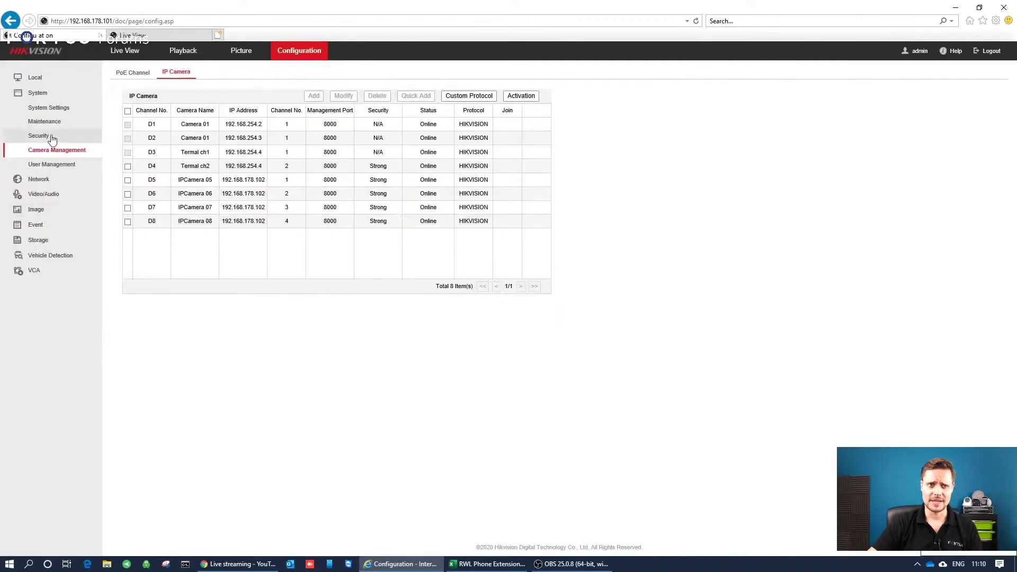
Reload the camera management page of the 192.168.178.101 recorder to check the imported channels.
click(53, 137)
click(55, 151)
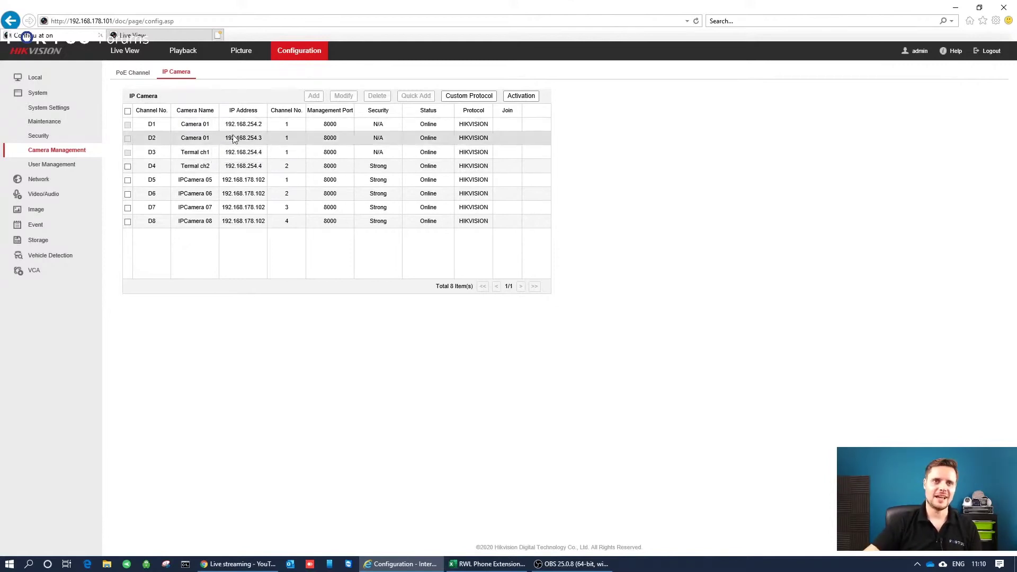
Switch to the recorder at 192.168.178.102 and open its configuration.
click(158, 35)
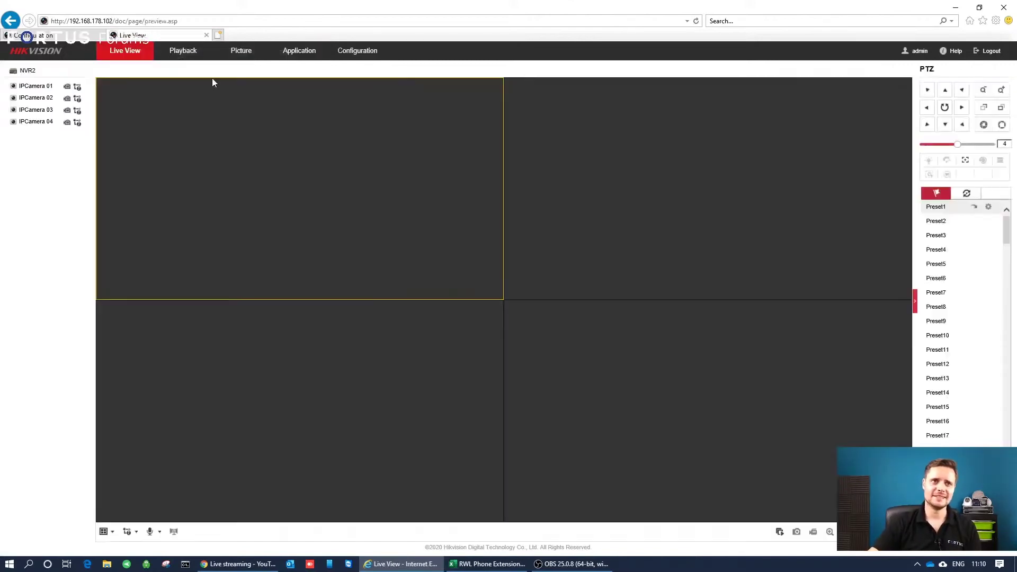
click(355, 53)
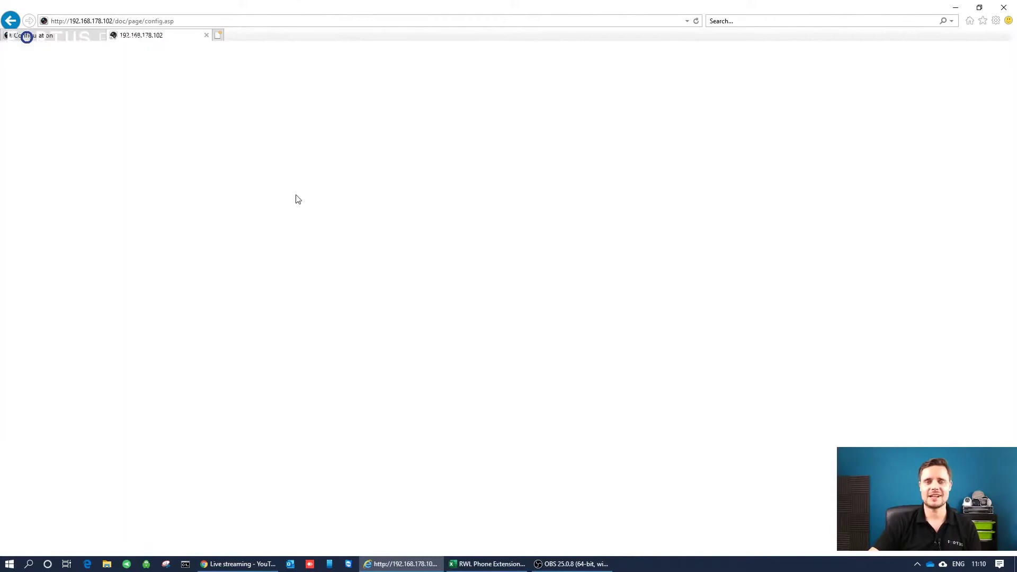